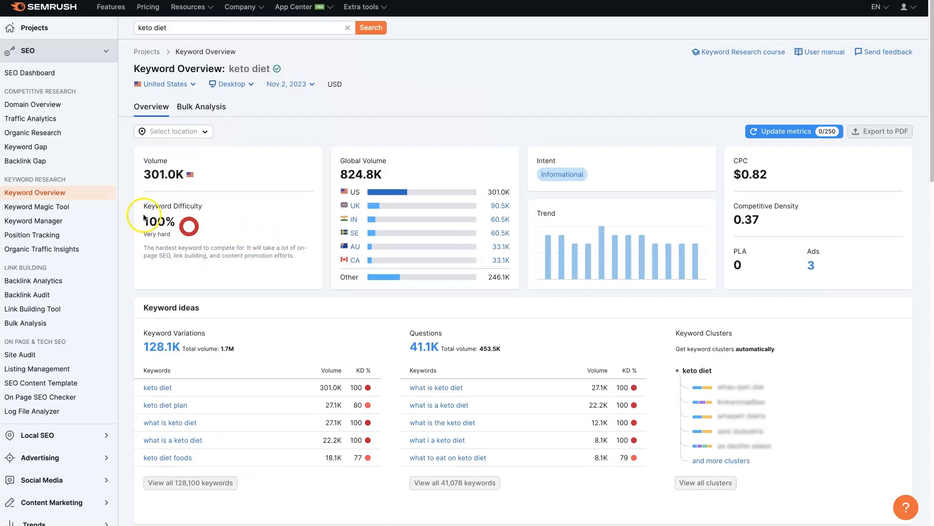
# Review the keyword metrics and the SERP Analysis of top-ranking pages for "keto diet"
pyautogui.moveTo(158, 206)
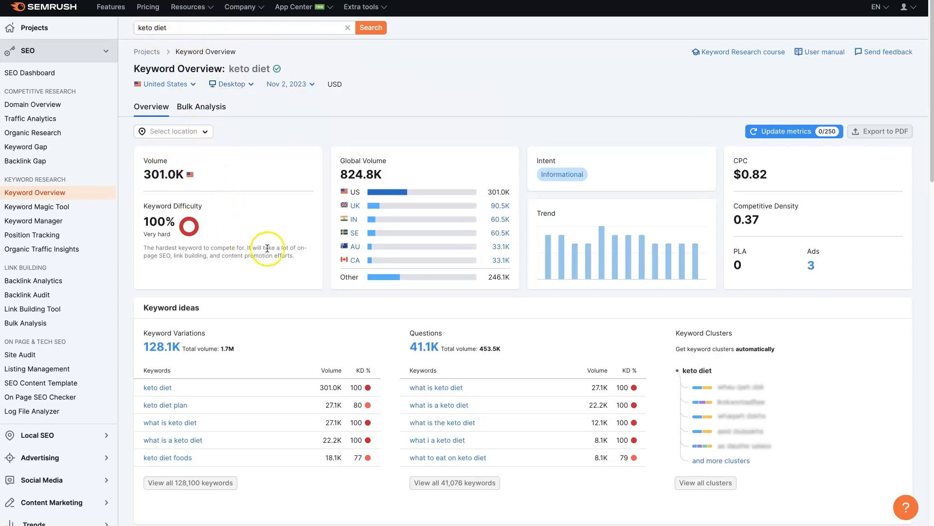
pyautogui.scroll(-8, 298, 235)
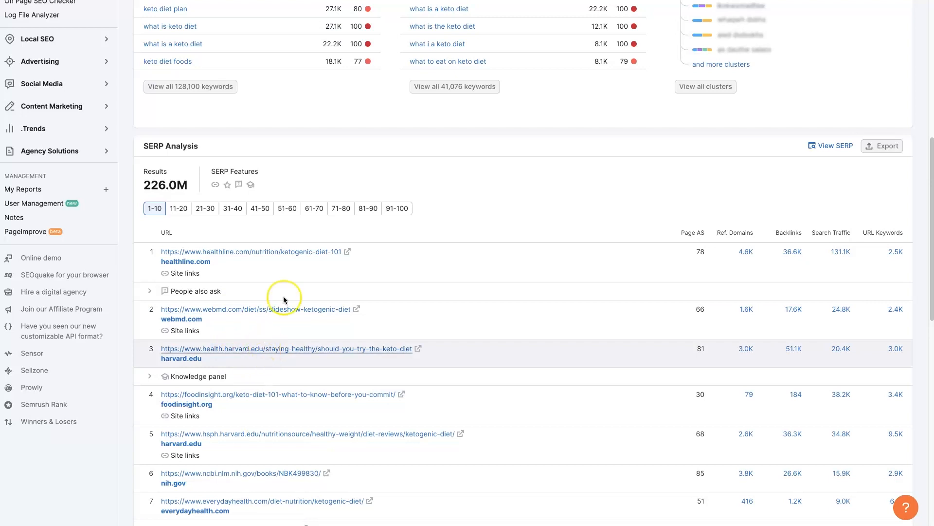
pyautogui.scroll(8, 291, 258)
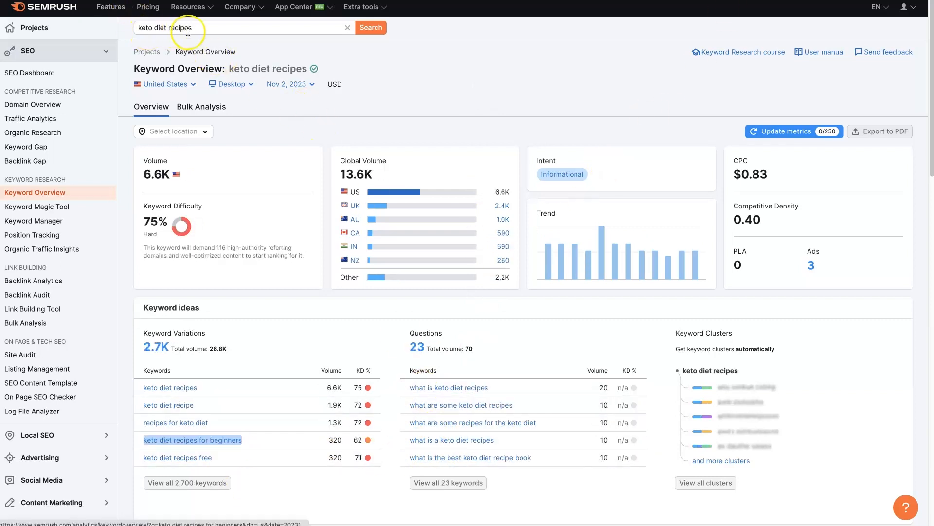
# Check the volume and difficulty of "keto diet recipes" and switch to the overview for "keto diet recipes for beginners"
pyautogui.click(261, 495)
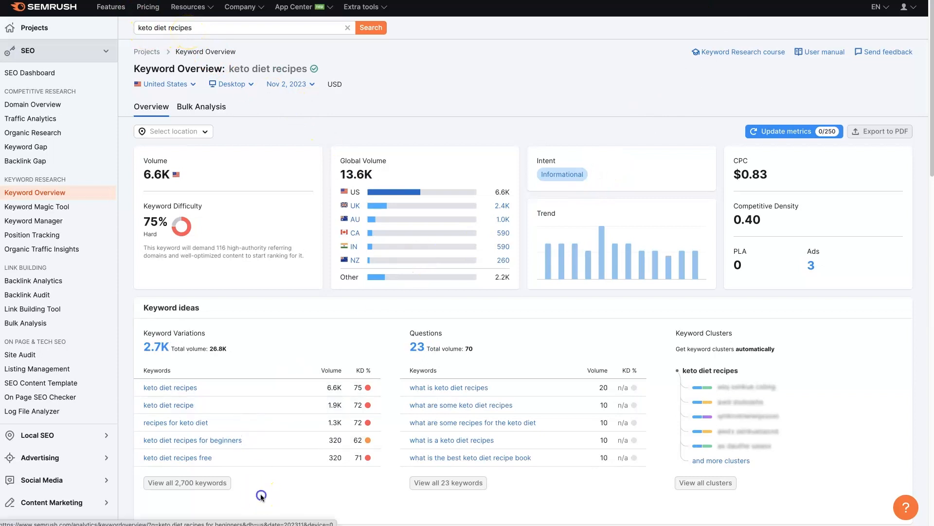
pyautogui.click(168, 174)
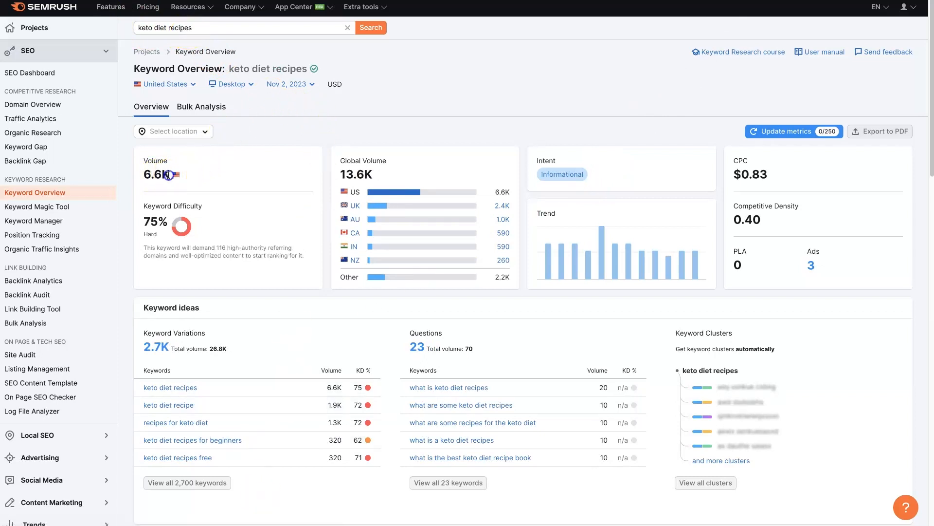
pyautogui.moveTo(199, 203)
pyautogui.click(717, 1)
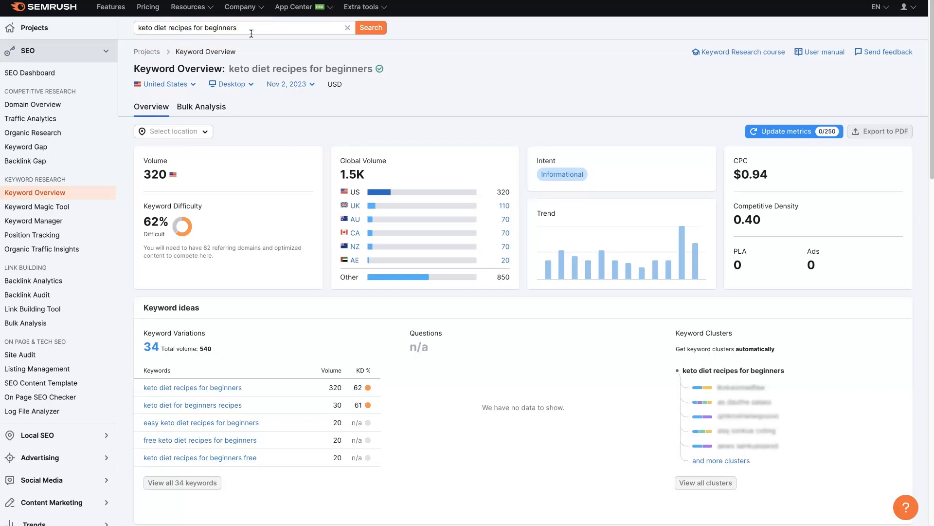
# Examine the search volume, keyword difficulty and referring-domain requirement for "keto diet recipes for beginners"
pyautogui.moveTo(170, 175); pyautogui.dragTo(142, 175)
pyautogui.click(238, 133)
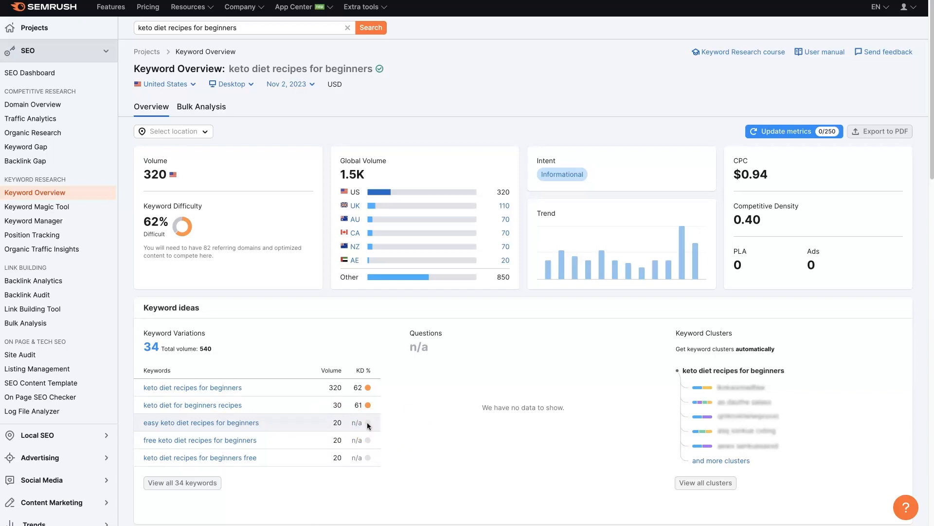
pyautogui.click(225, 225)
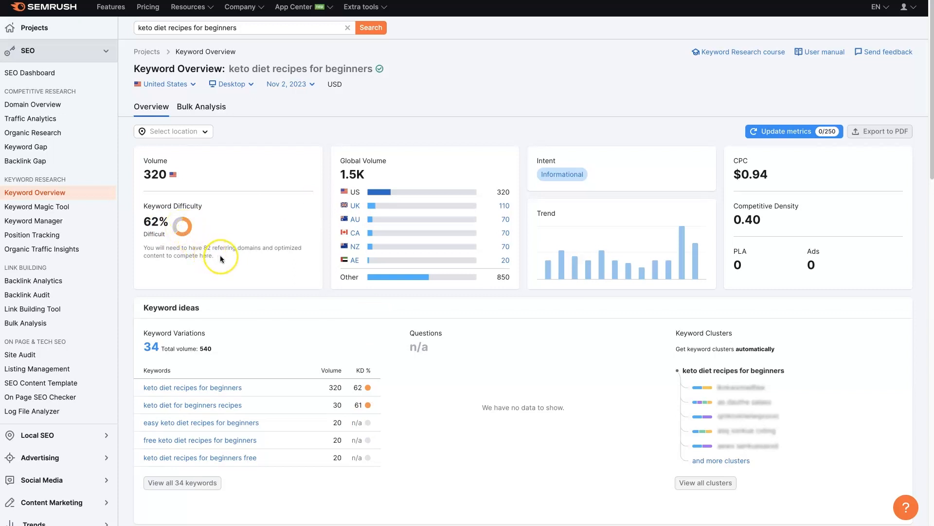
pyautogui.moveTo(223, 253); pyautogui.dragTo(203, 247)
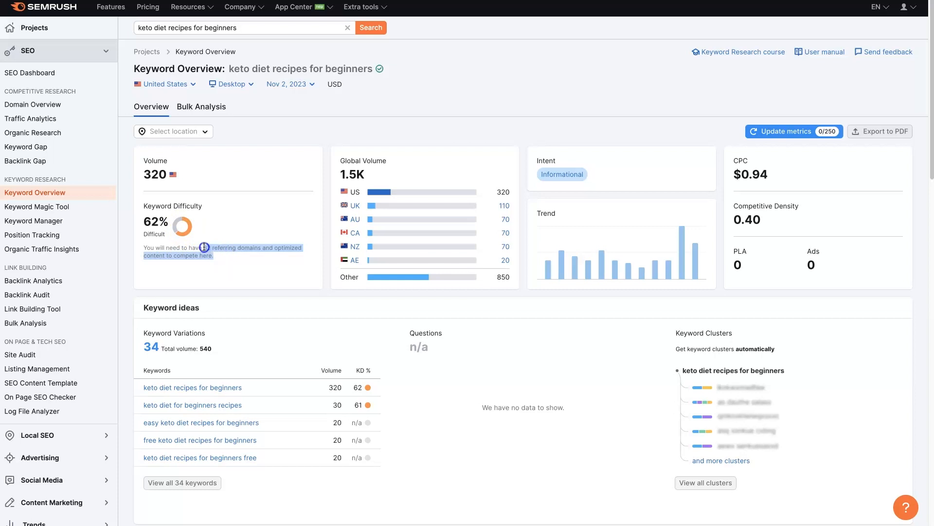
pyautogui.click(229, 254)
pyautogui.click(218, 256)
pyautogui.click(180, 277)
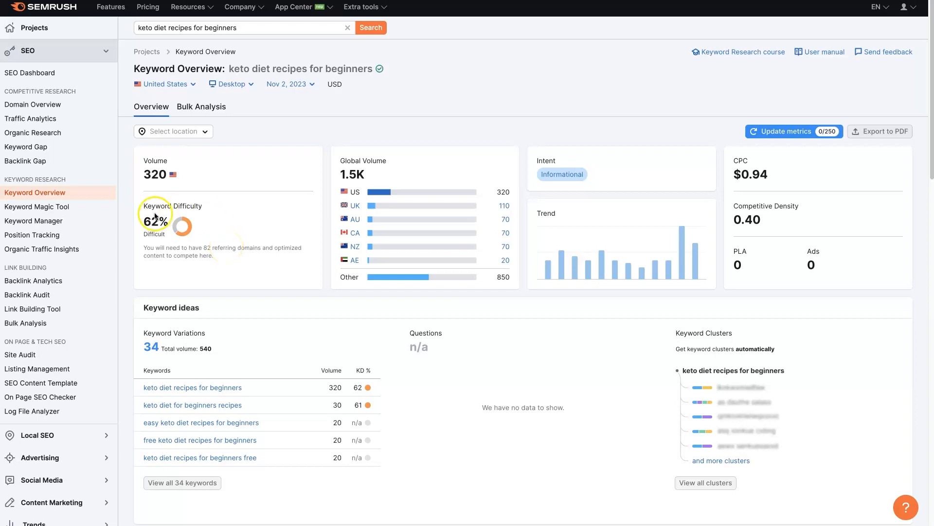
pyautogui.moveTo(175, 210)
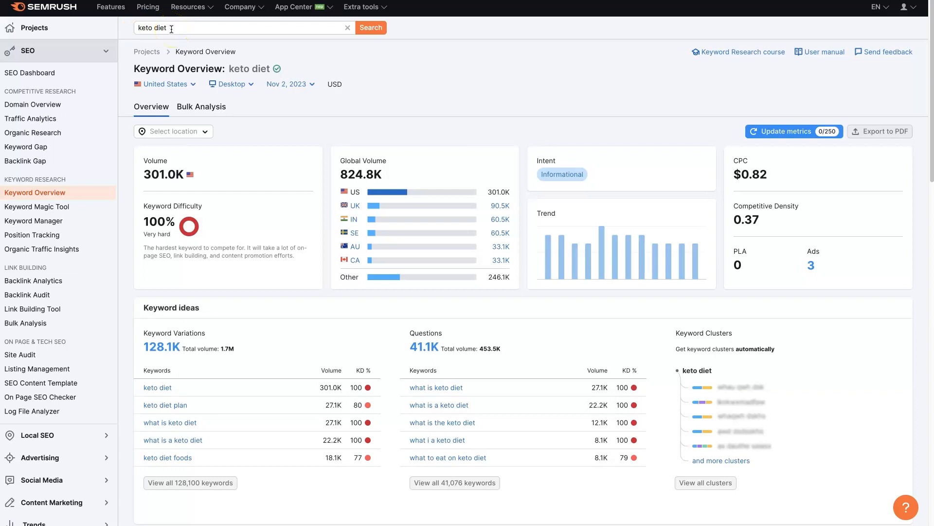
# Open the full list of keyword variations for "keto diet" and skim the difficulty scores
pyautogui.click(185, 483)
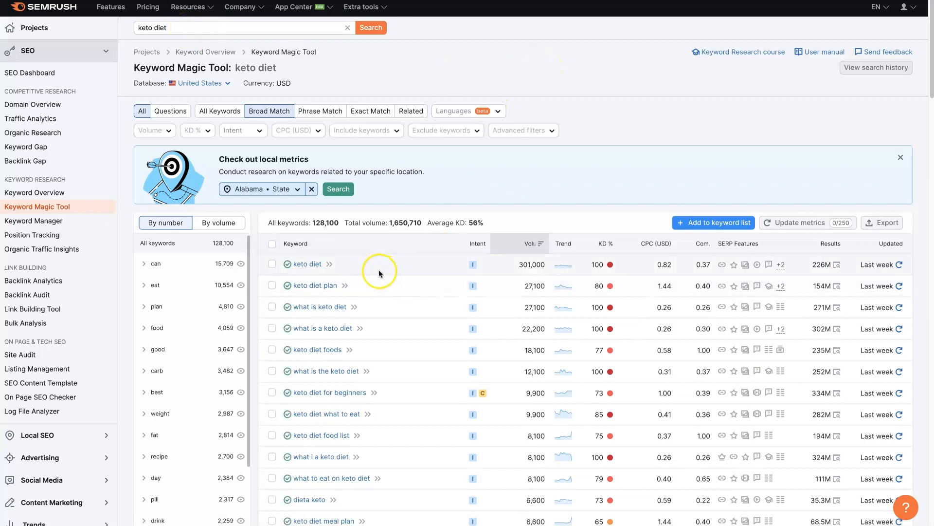
pyautogui.scroll(-15, 416, 302)
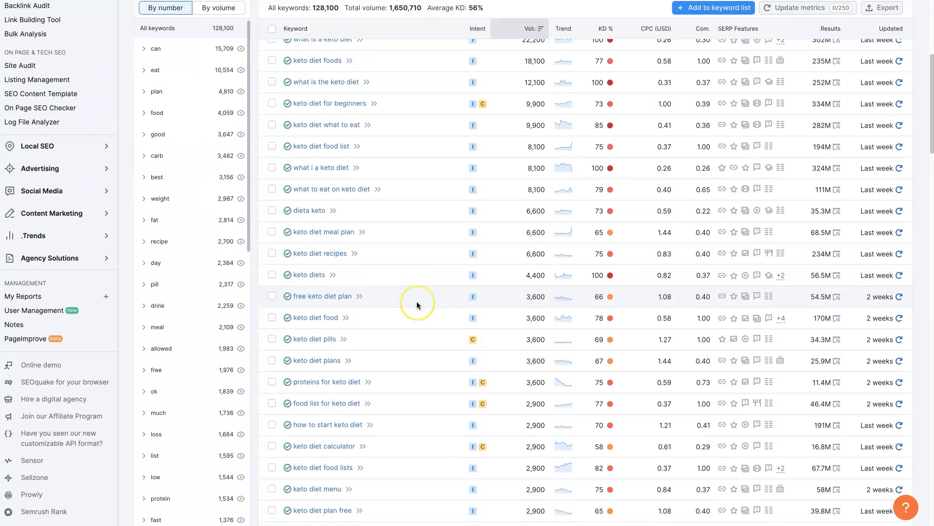
pyautogui.scroll(-9, 417, 305)
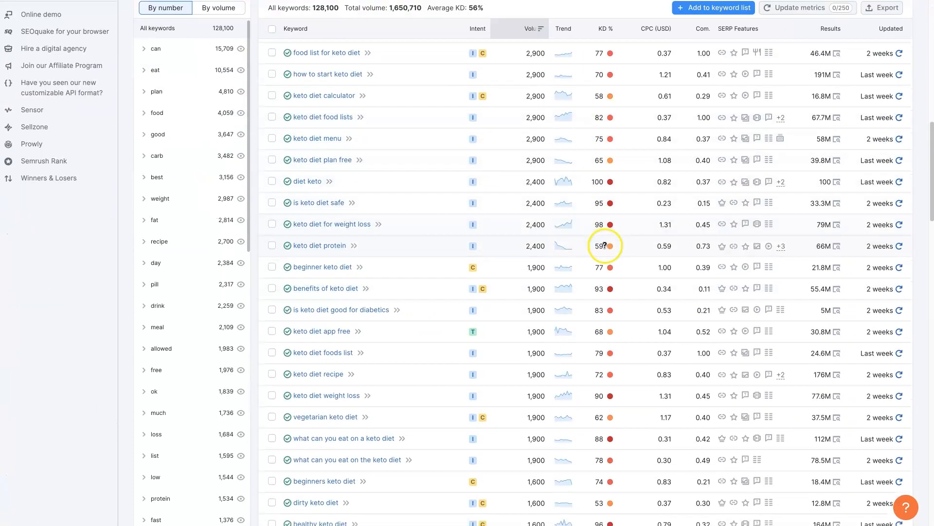
pyautogui.scroll(-20, 605, 284)
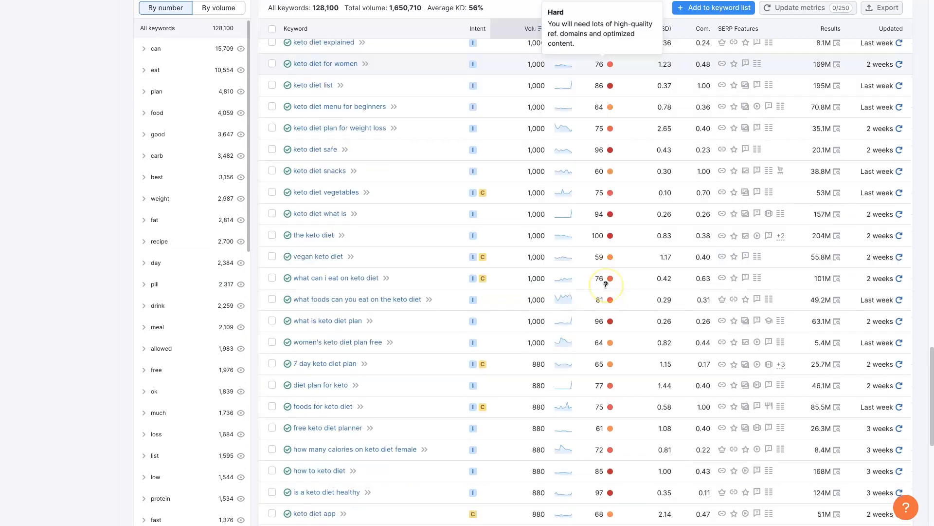
pyautogui.press('Home')
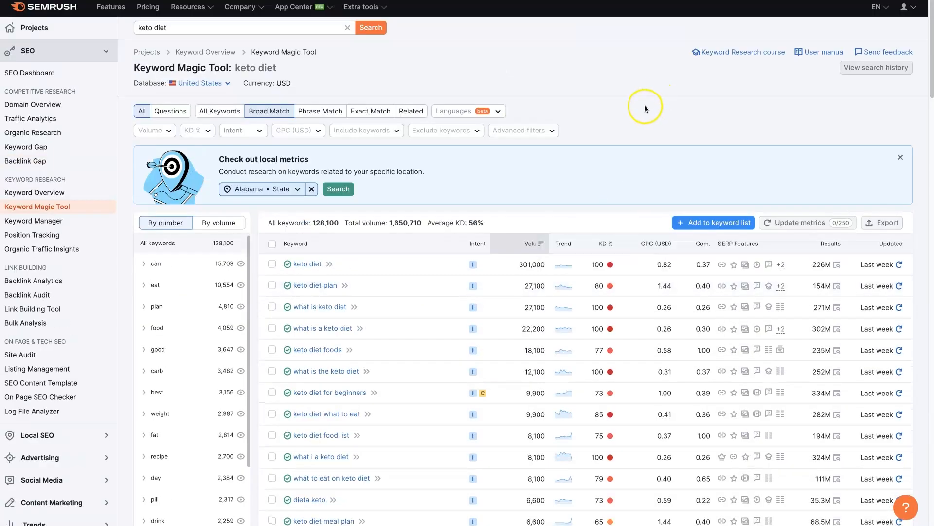
# Filter the keyword list to Very hard difficulty and look through the matching keywords
pyautogui.click(207, 130)
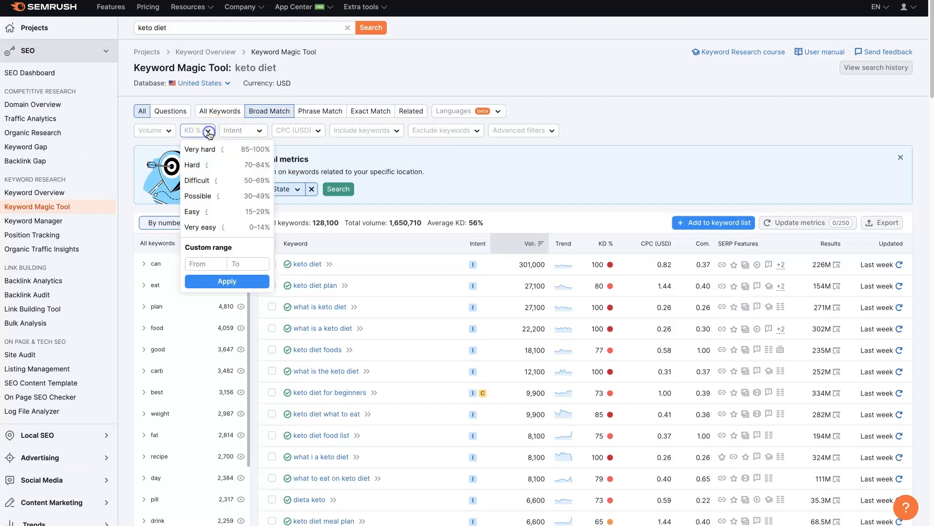
pyautogui.click(213, 150)
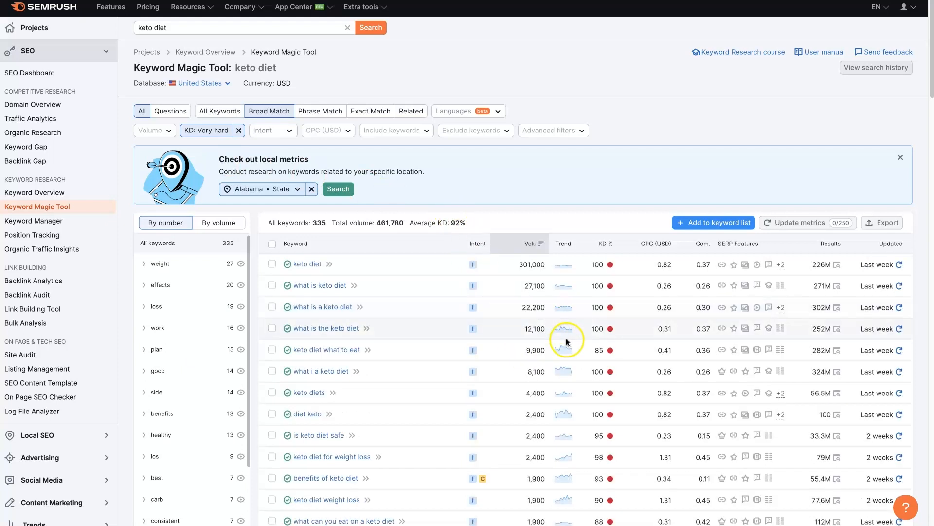
pyautogui.scroll(-20, 566, 341)
pyautogui.scroll(20, 567, 345)
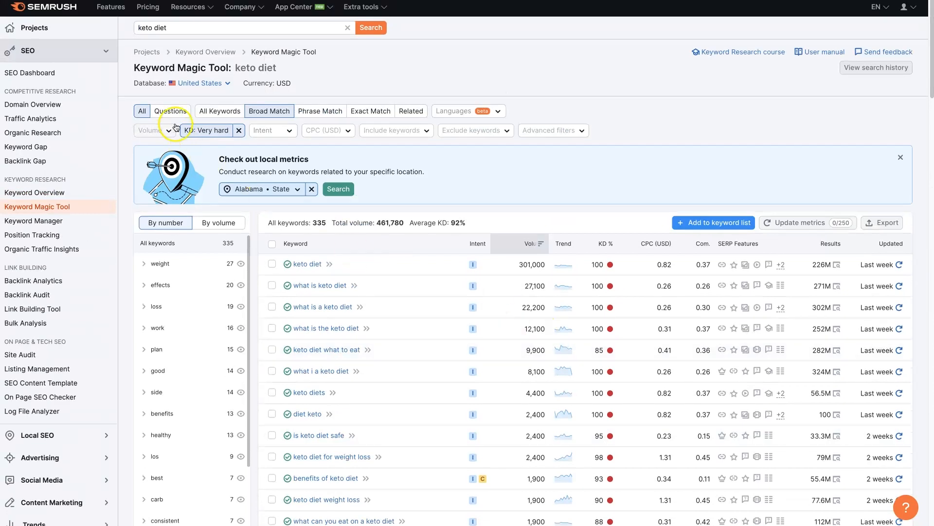
# Filter the keyword list to Possible difficulty (30–49%) and export all matching keywords as XLSX
pyautogui.click(216, 130)
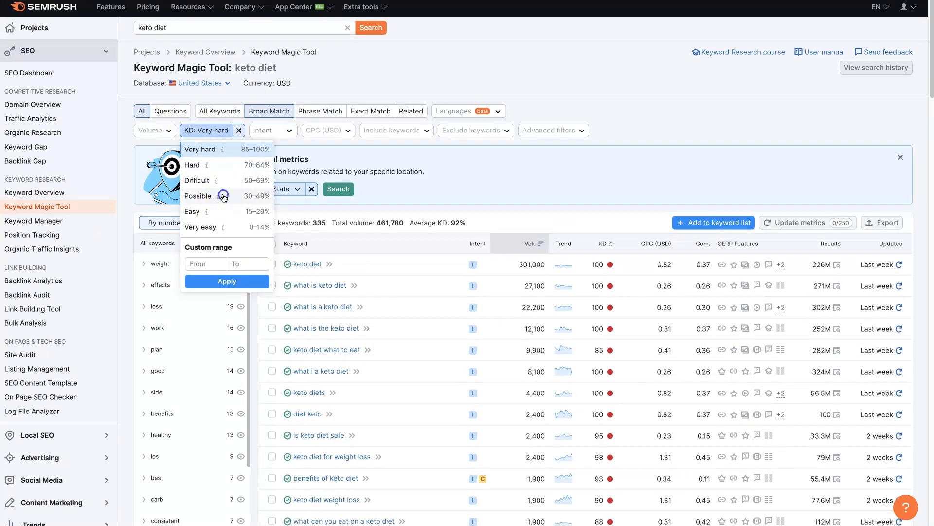
pyautogui.click(224, 196)
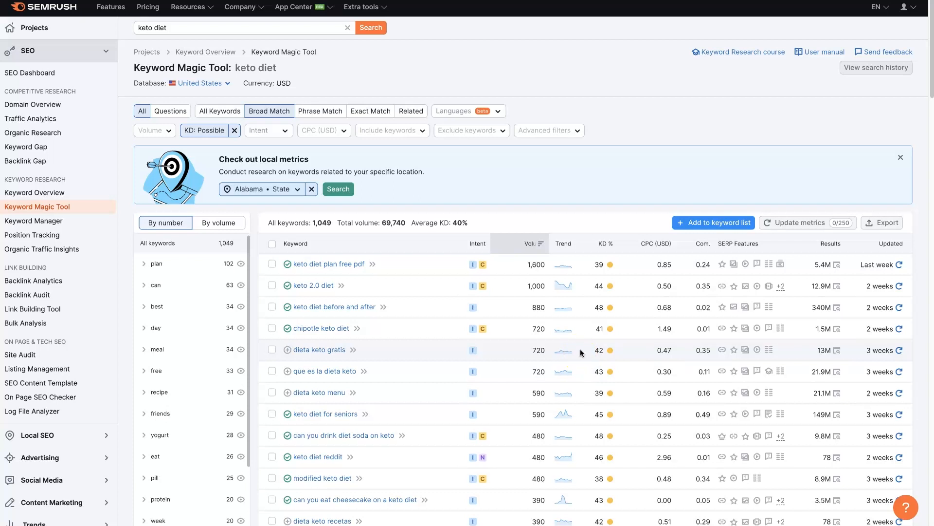
pyautogui.click(882, 223)
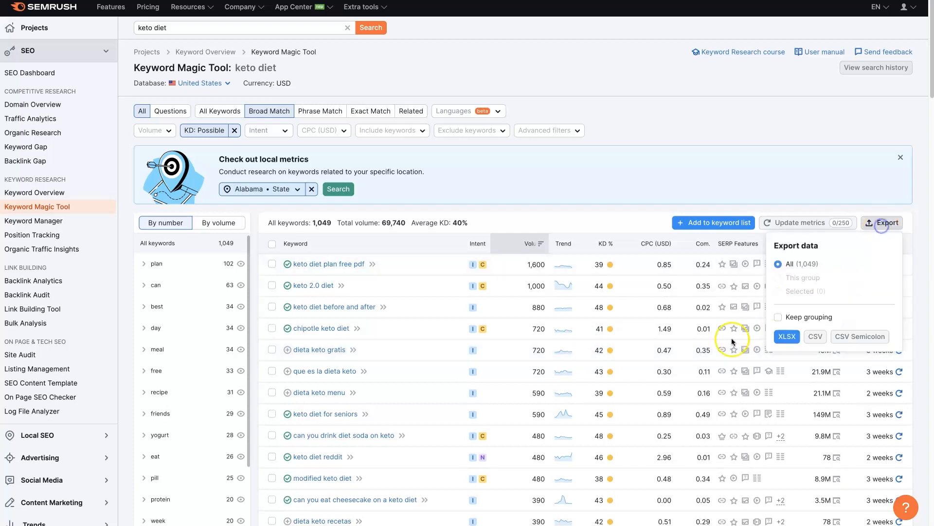
pyautogui.click(797, 343)
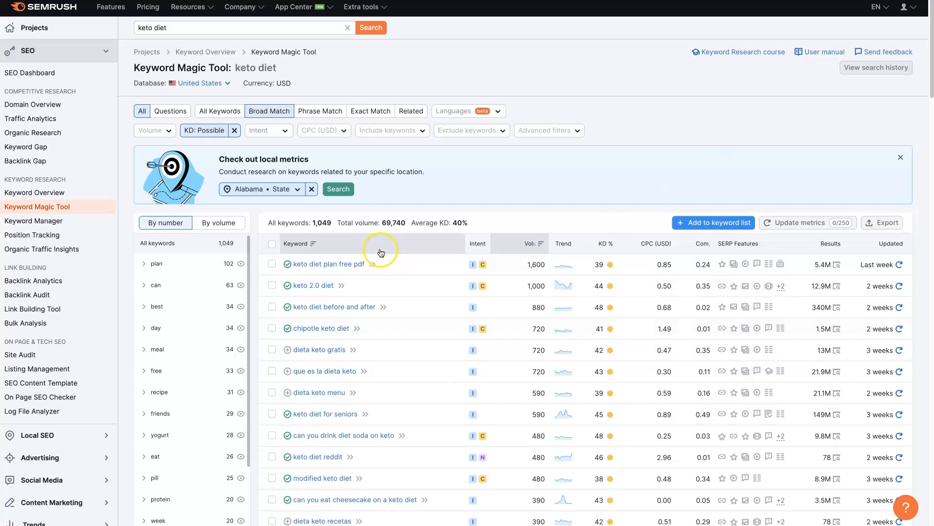
# Look over the filtered keywords and apply a custom keyword difficulty range of 0 to 49%
pyautogui.scroll(-4, 376, 390)
pyautogui.scroll(-1, 377, 397)
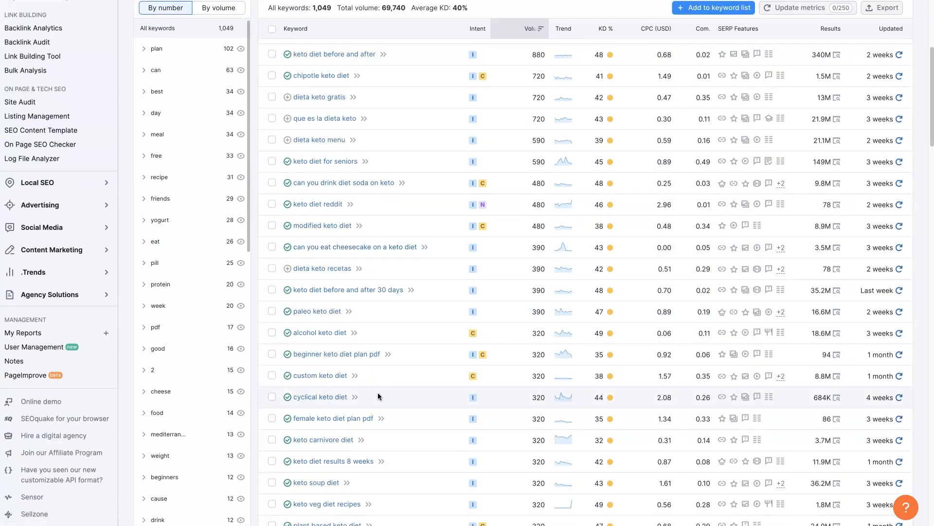
pyautogui.scroll(5, 378, 392)
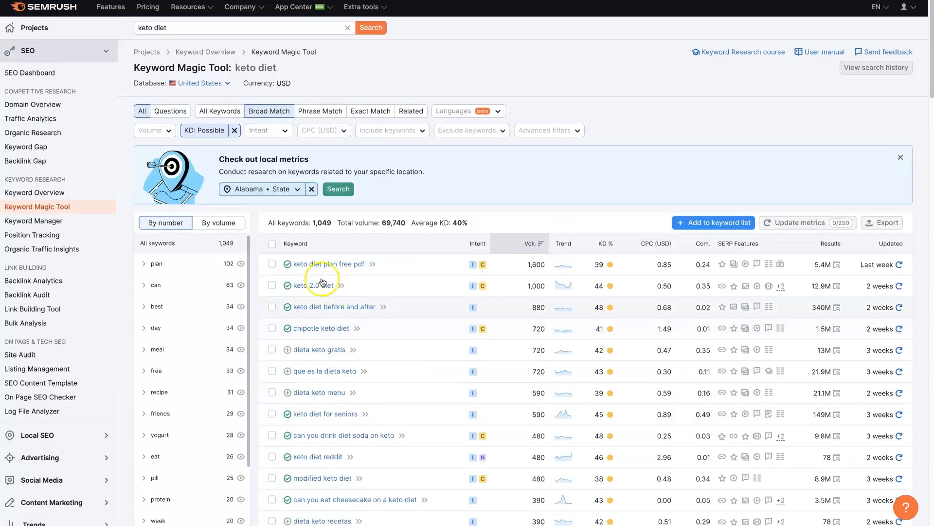
pyautogui.click(213, 130)
pyautogui.click(204, 264)
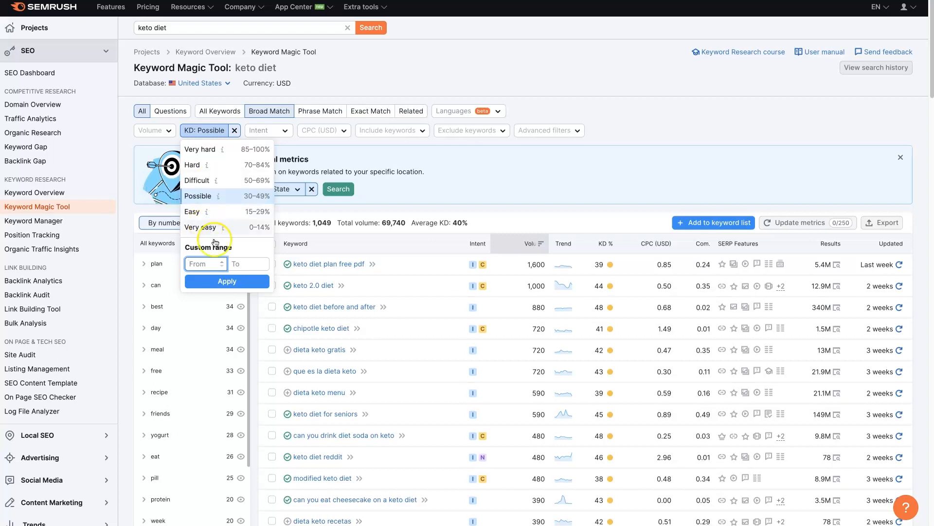
pyautogui.write('0')
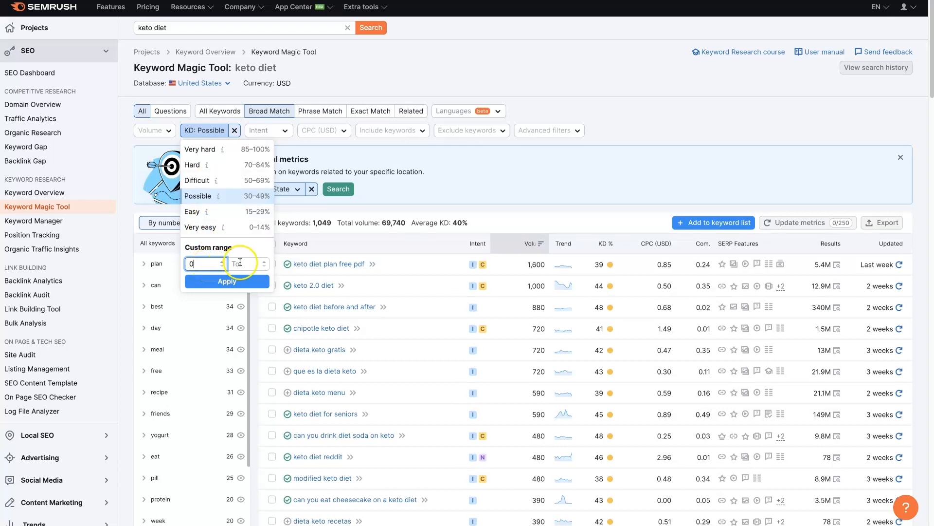
pyautogui.click(242, 263)
pyautogui.write('49')
pyautogui.click(234, 281)
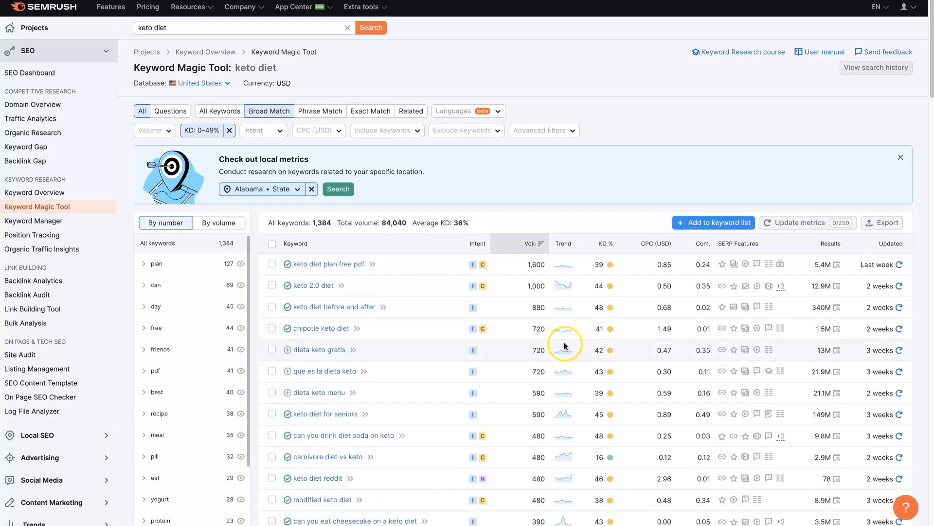
# Examine the difficulty ratings and their explanations for the keywords in the 0–49% range
pyautogui.scroll(-1, 579, 336)
pyautogui.scroll(-1, 596, 329)
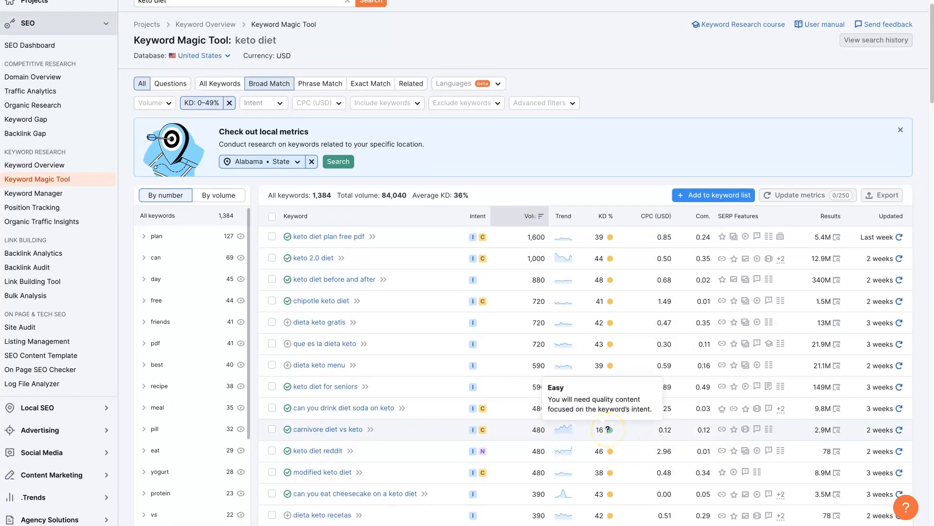
pyautogui.moveTo(609, 282)
pyautogui.scroll(-7, 613, 334)
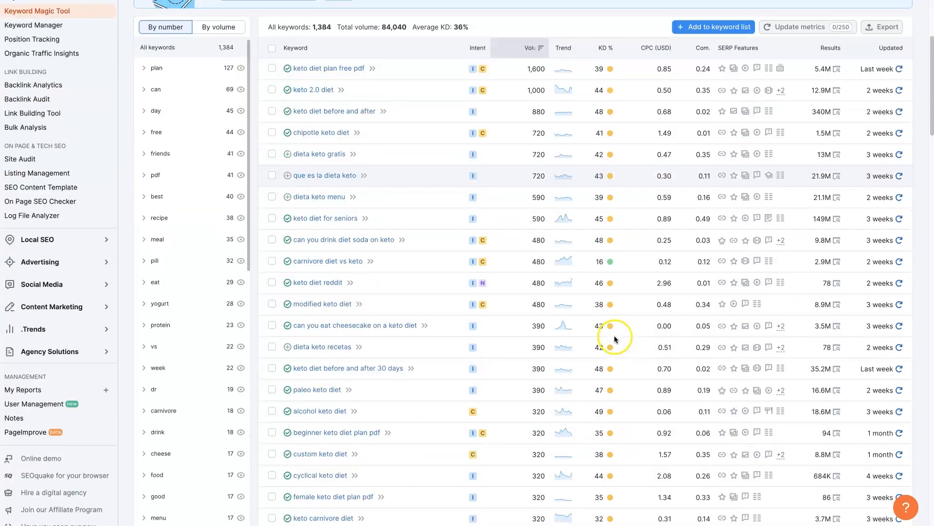
pyautogui.scroll(-10, 614, 334)
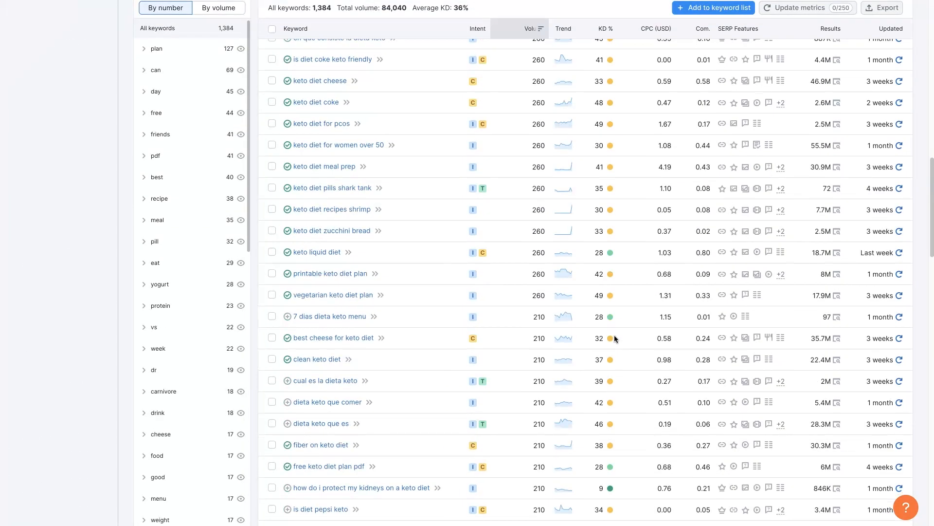
pyautogui.scroll(-5, 609, 323)
pyautogui.moveTo(611, 252)
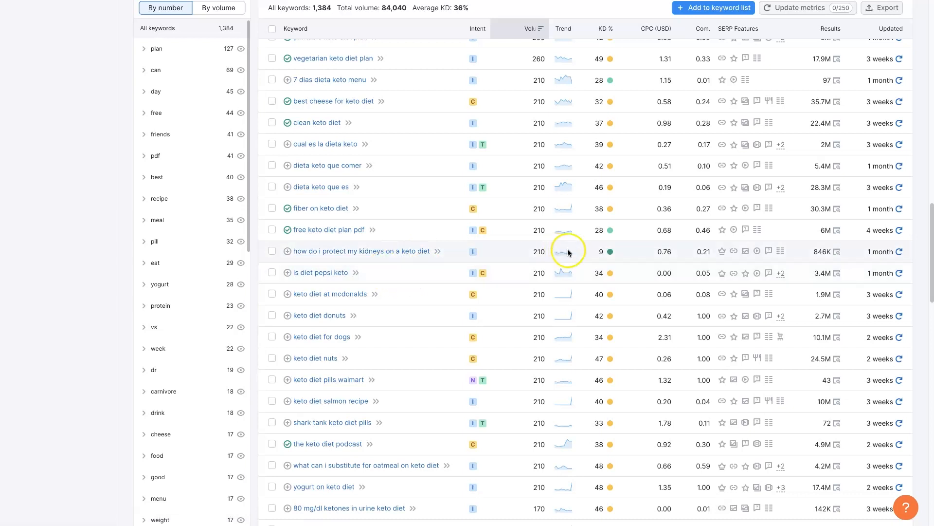
pyautogui.scroll(-2, 468, 323)
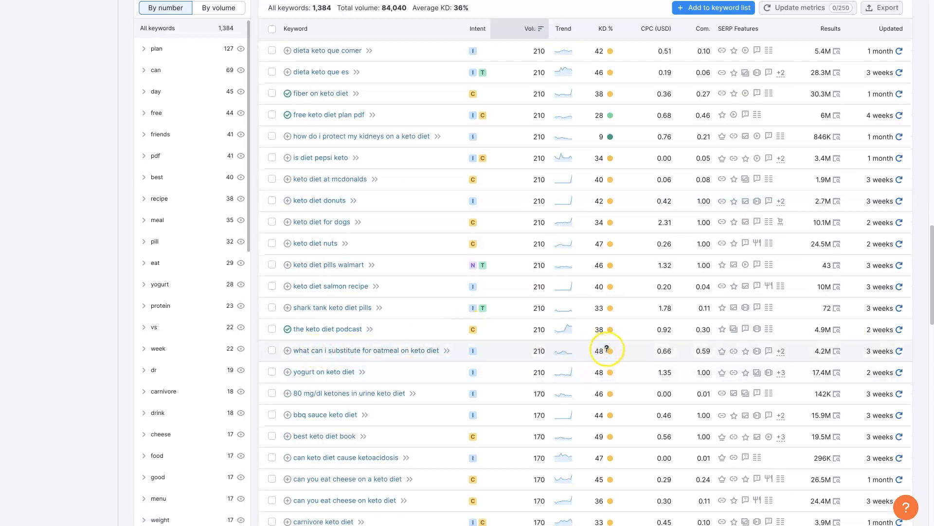
pyautogui.moveTo(611, 351)
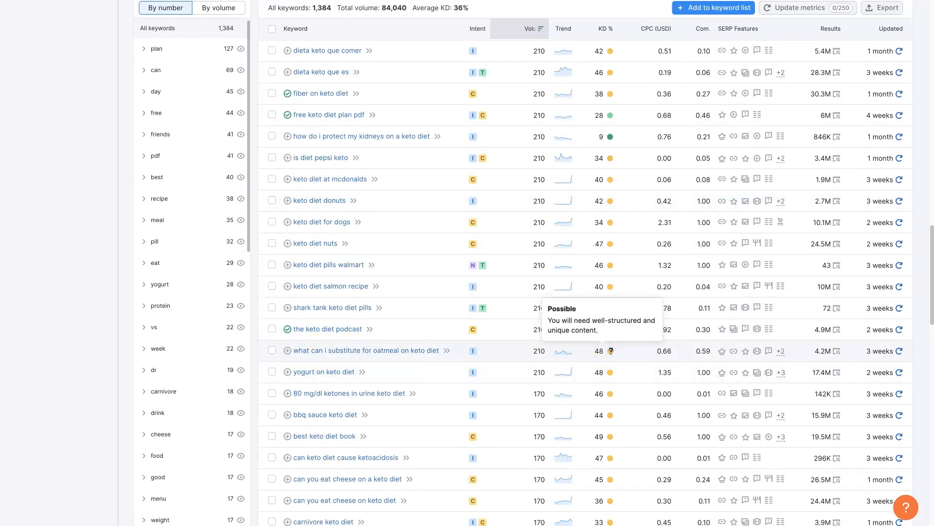
pyautogui.scroll(-2, 618, 391)
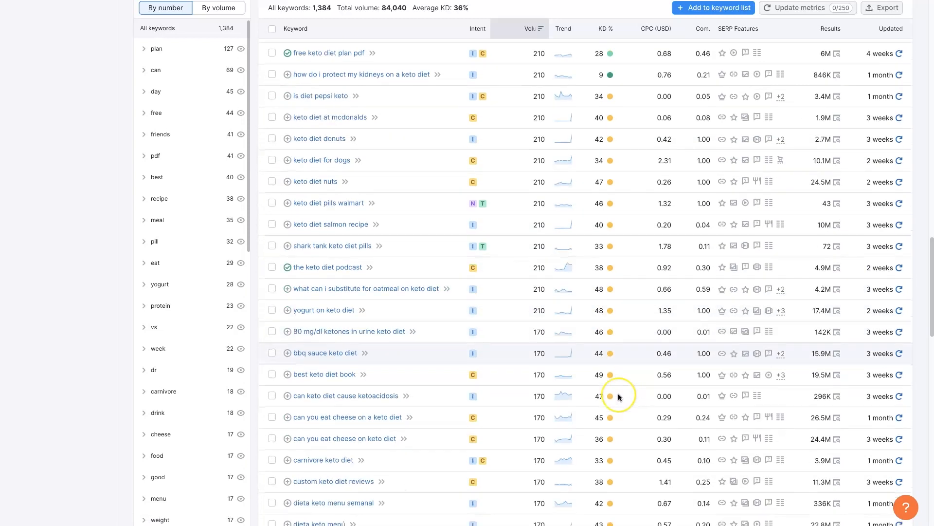
# Look through the lower-volume keywords in the 0–49% difficulty list and return to the highest-volume ones
pyautogui.scroll(-1, 618, 393)
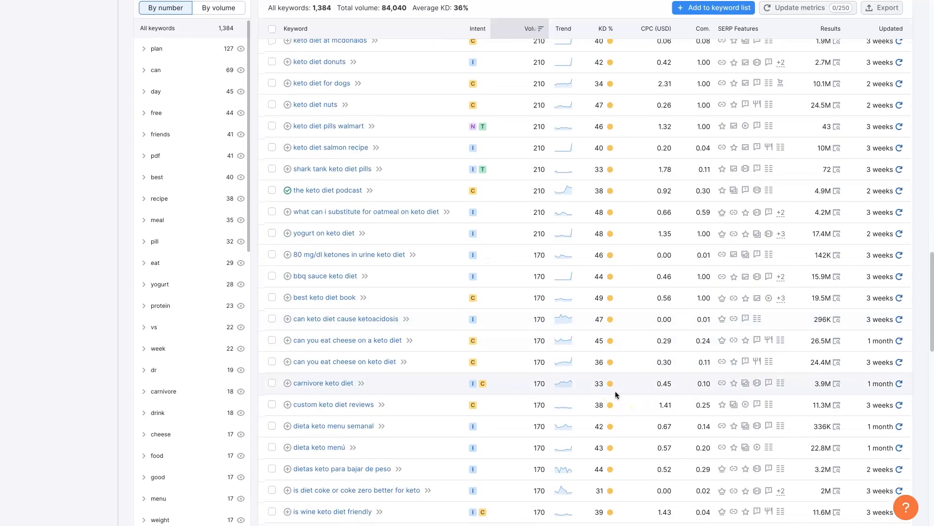
pyautogui.scroll(-3, 615, 389)
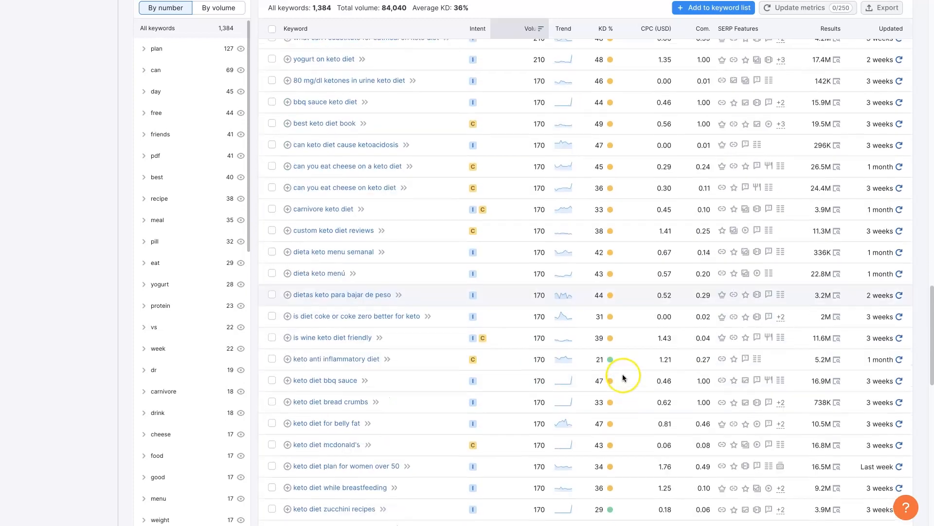
pyautogui.scroll(10, 623, 374)
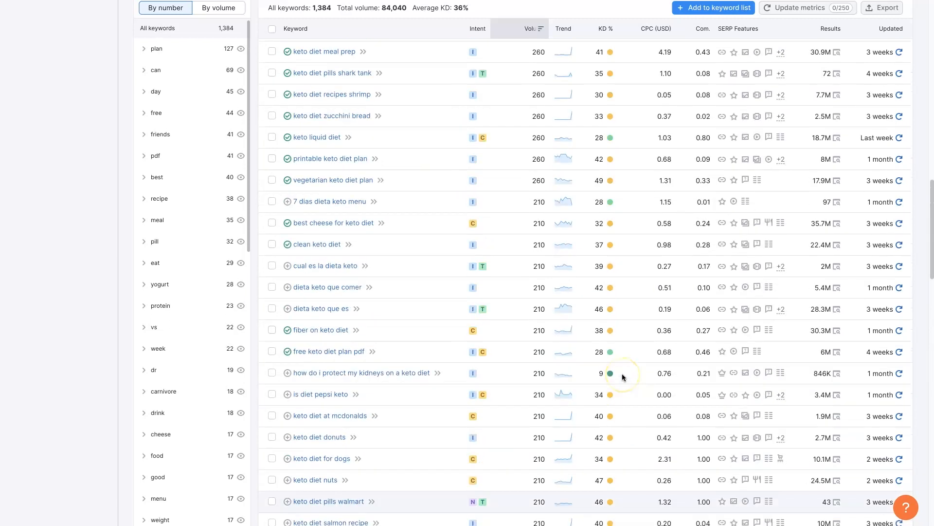
pyautogui.scroll(15, 622, 373)
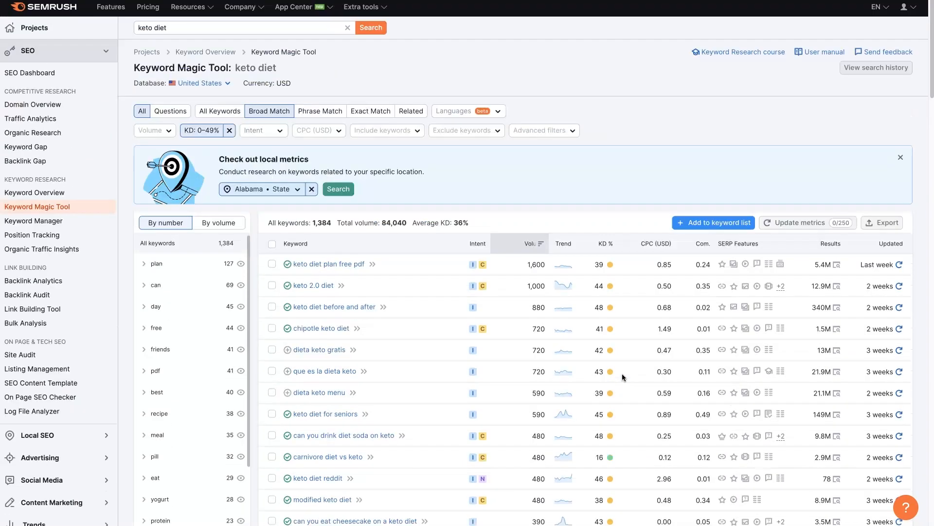
# Examine the search intent labels of the highest-volume keywords, including the explanation of the Commercial intent for "keto diet plan free pdf"
pyautogui.scroll(-1, 622, 372)
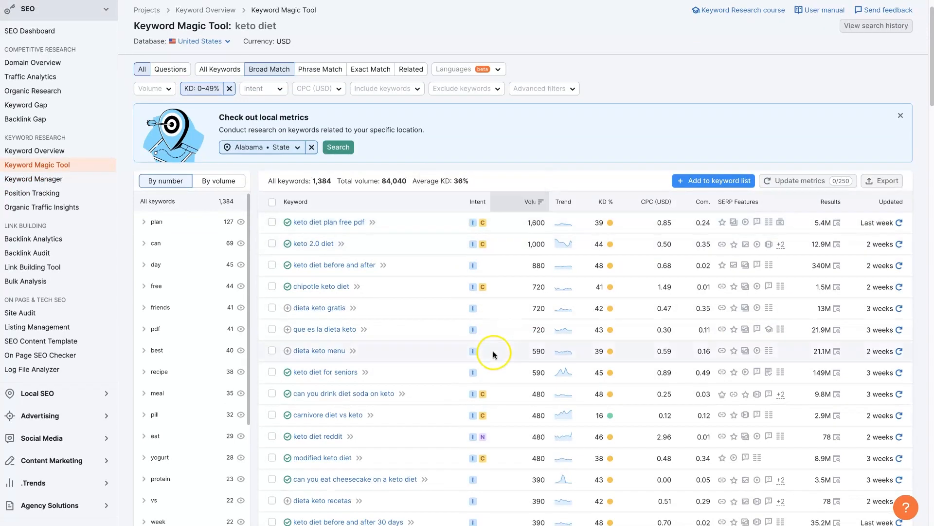
pyautogui.moveTo(472, 268)
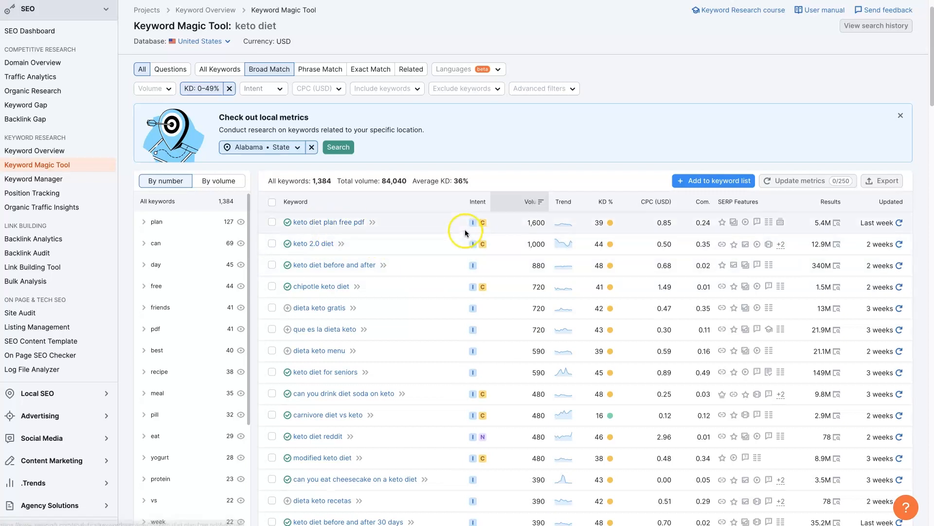
pyautogui.moveTo(484, 227)
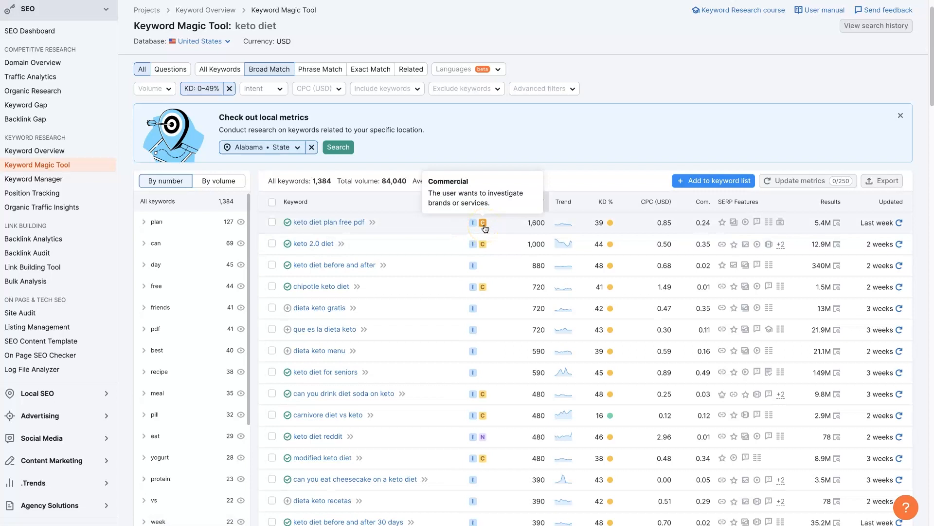
pyautogui.click(483, 246)
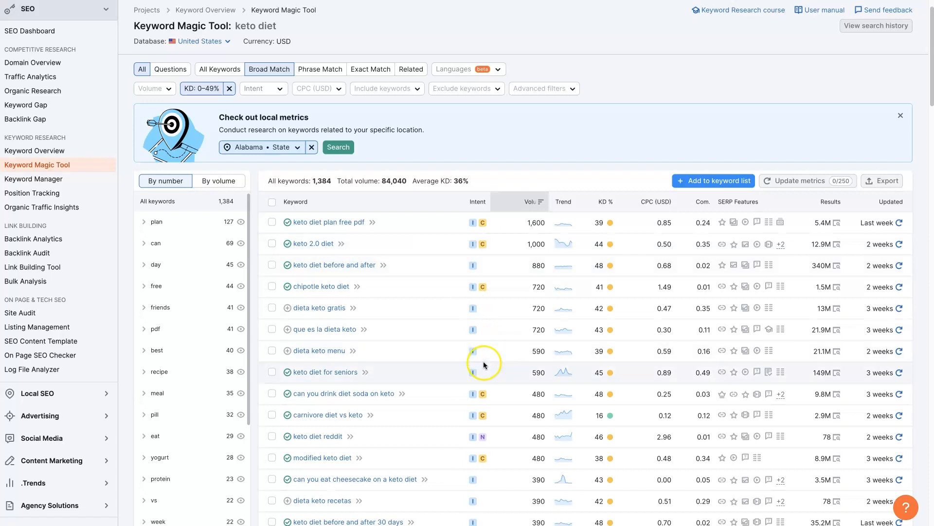
pyautogui.scroll(-2, 484, 361)
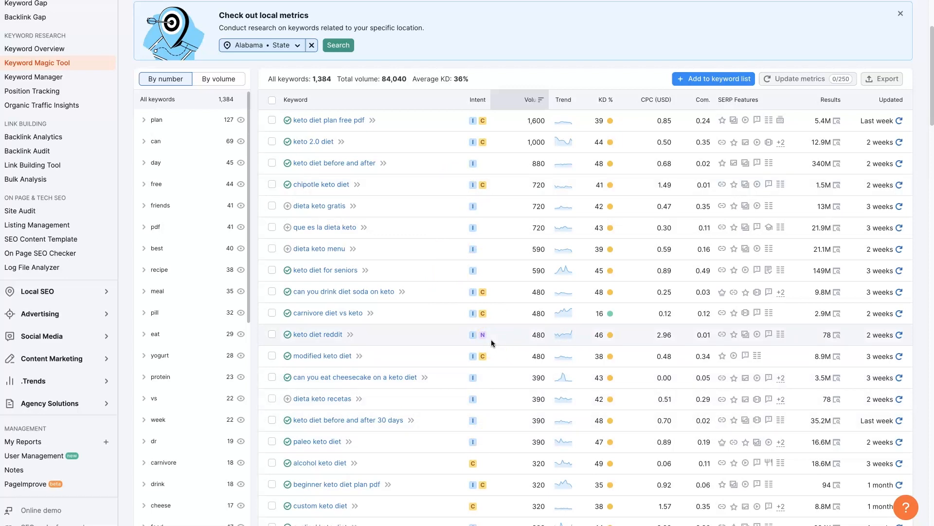
# Check the difficulty rating explanation for individual keywords such as "modified keto diet" and read the definition of the CPC metric
pyautogui.moveTo(611, 205)
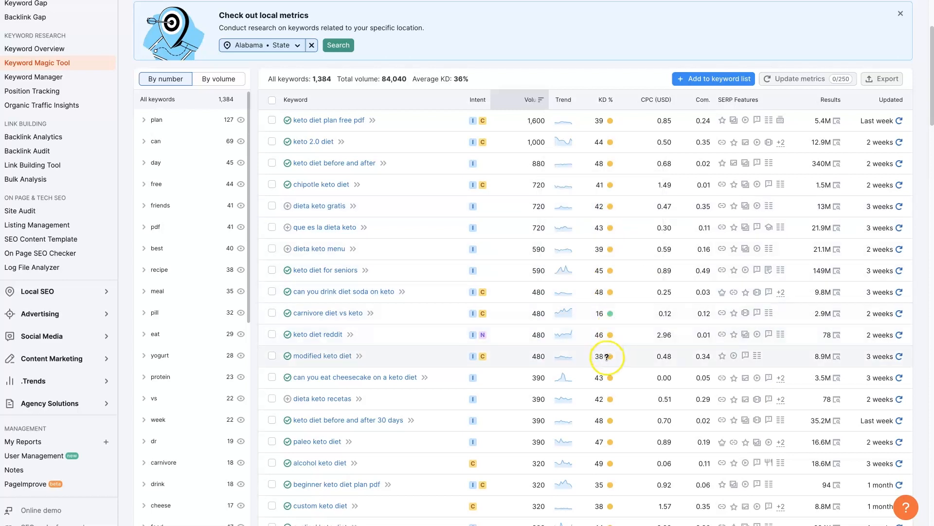
pyautogui.moveTo(607, 358)
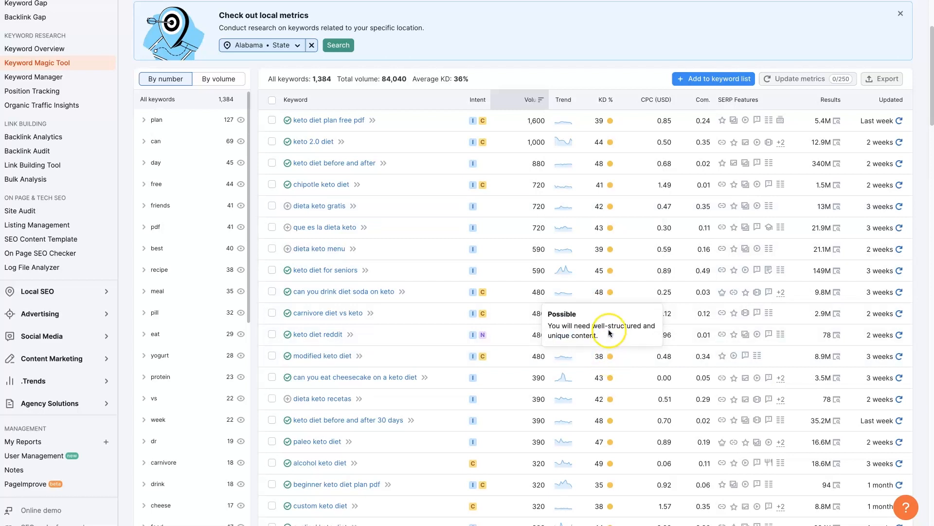
pyautogui.scroll(3, 625, 248)
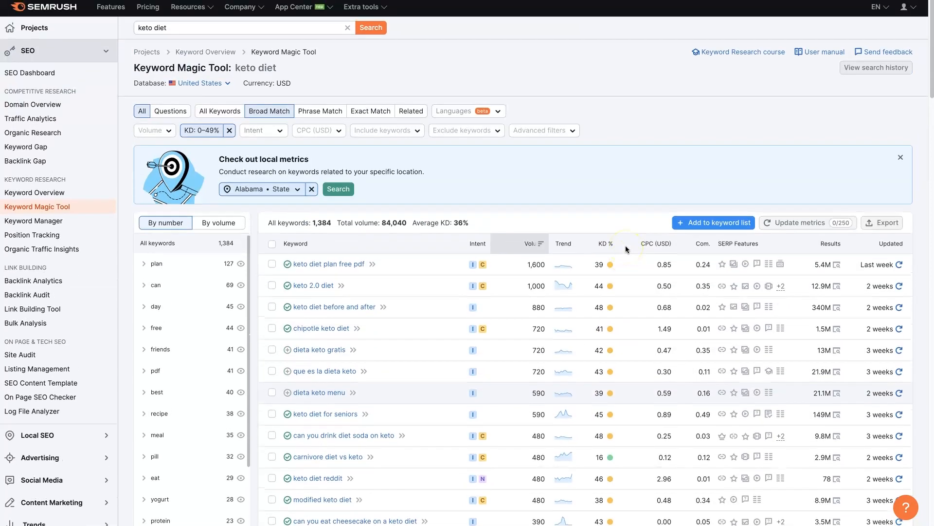
pyautogui.moveTo(627, 250)
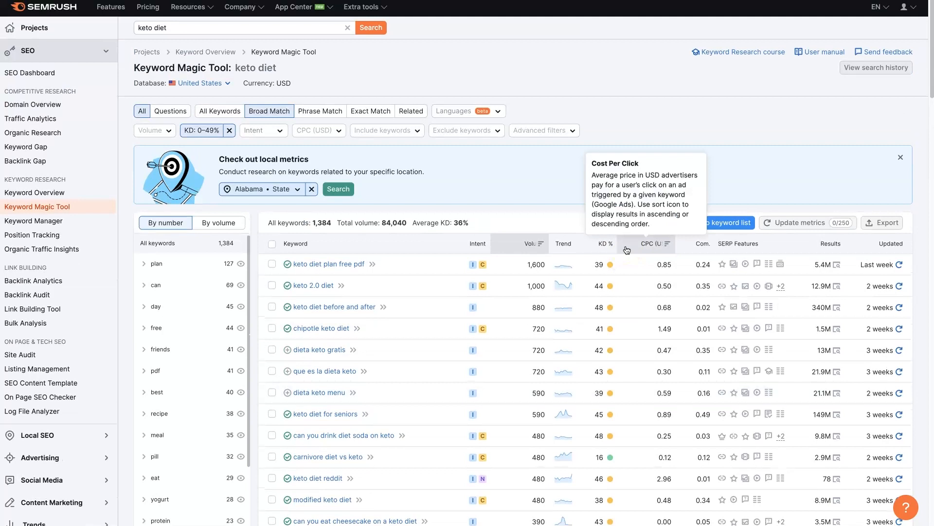